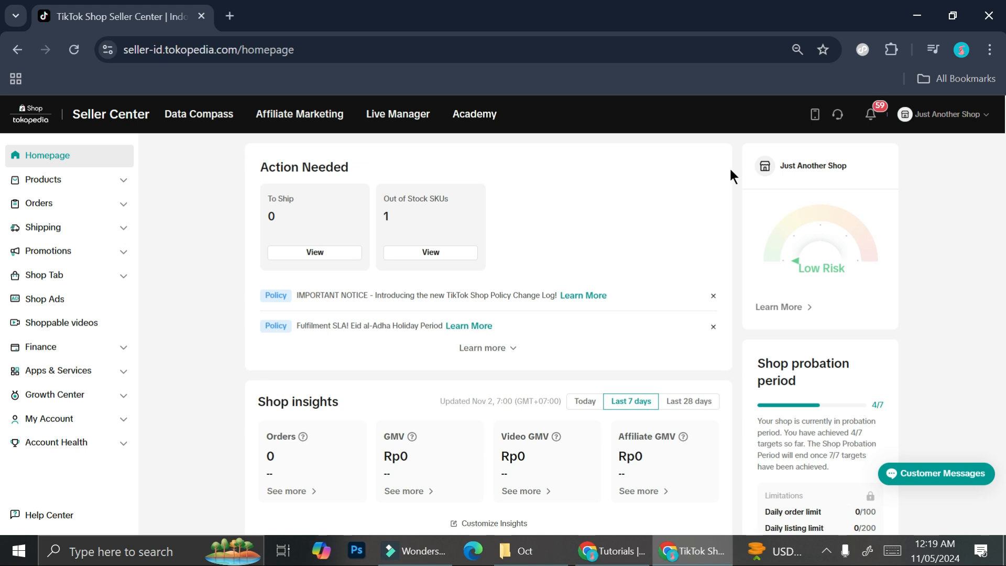
- Go to Manage Products and review the shop's product list and the category filter options
left_click(67, 179)
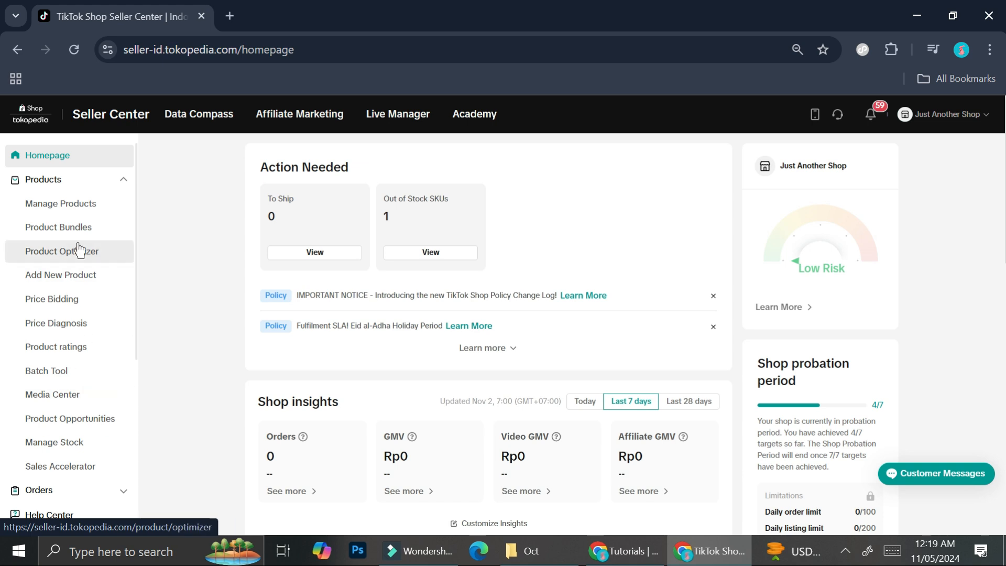
left_click(99, 202)
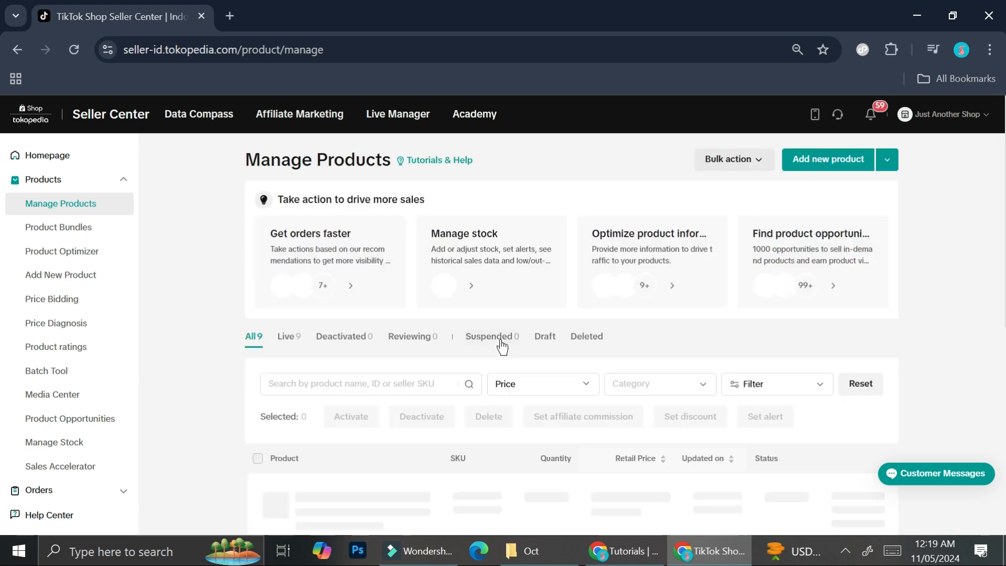
scroll(501, 346, "down", 2)
scroll(501, 345, "down", 4)
mouse_move(501, 339)
scroll(501, 339, "down", 3)
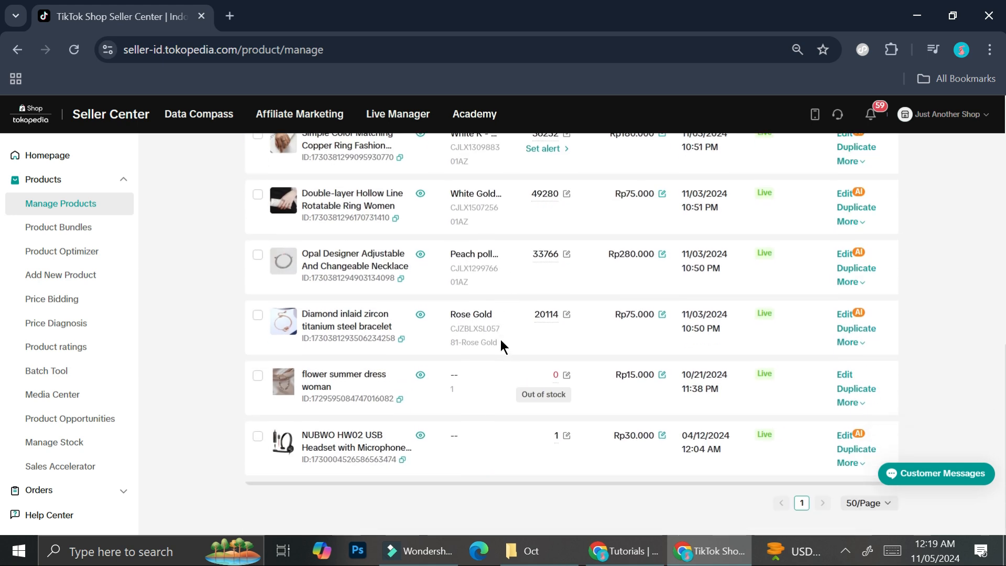
scroll(501, 339, "up", 4)
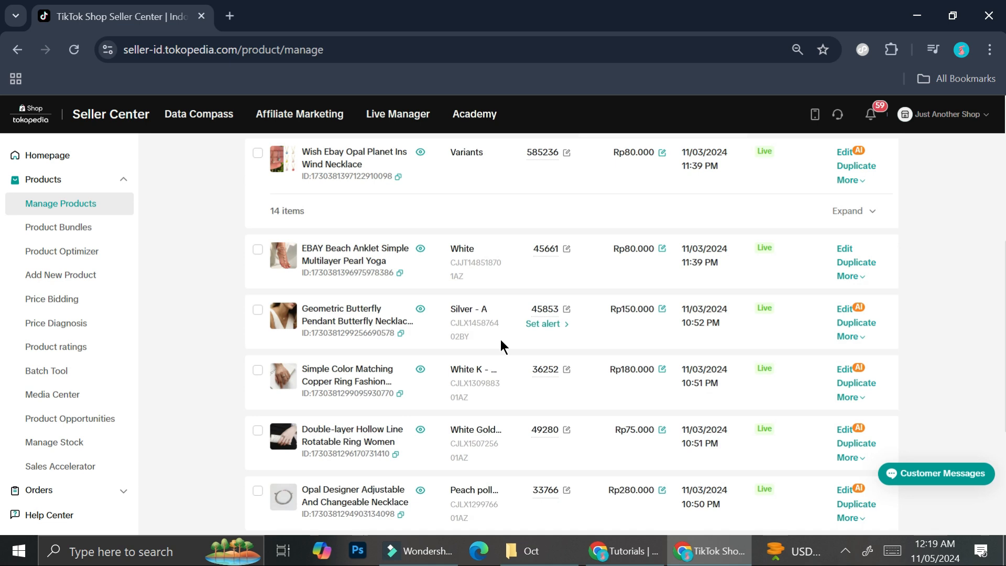
scroll(501, 339, "up", 2)
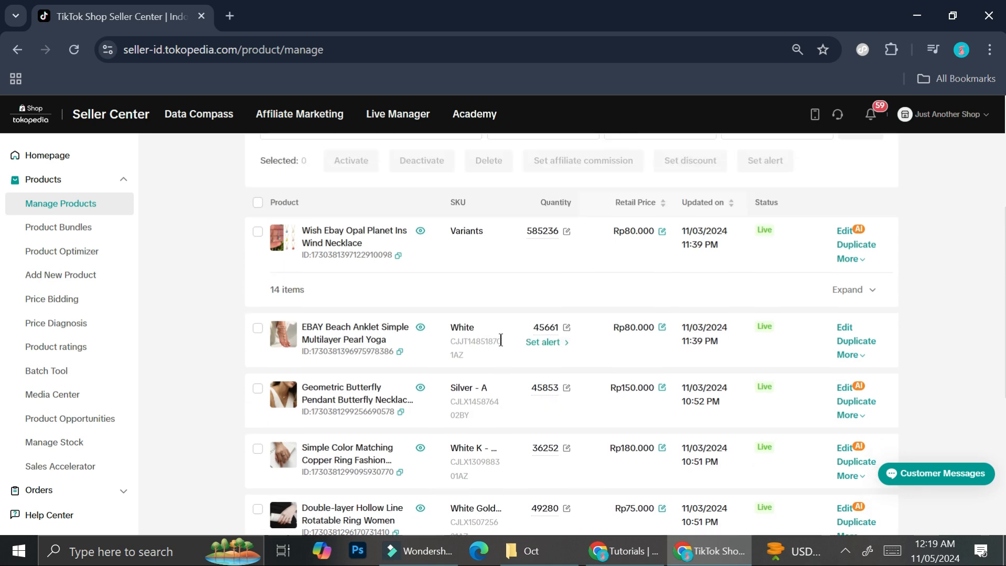
scroll(501, 340, "up", 4)
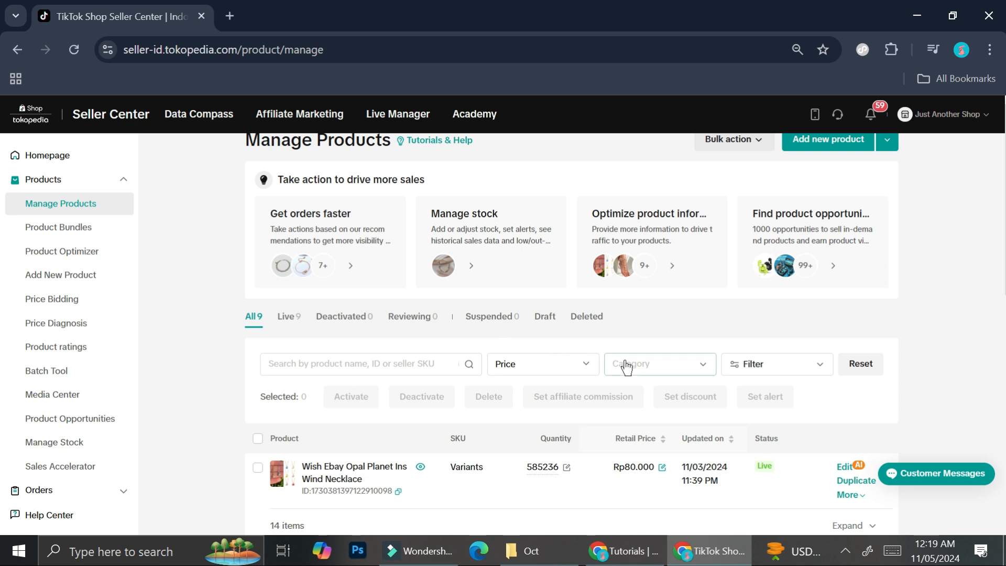
left_click(646, 366)
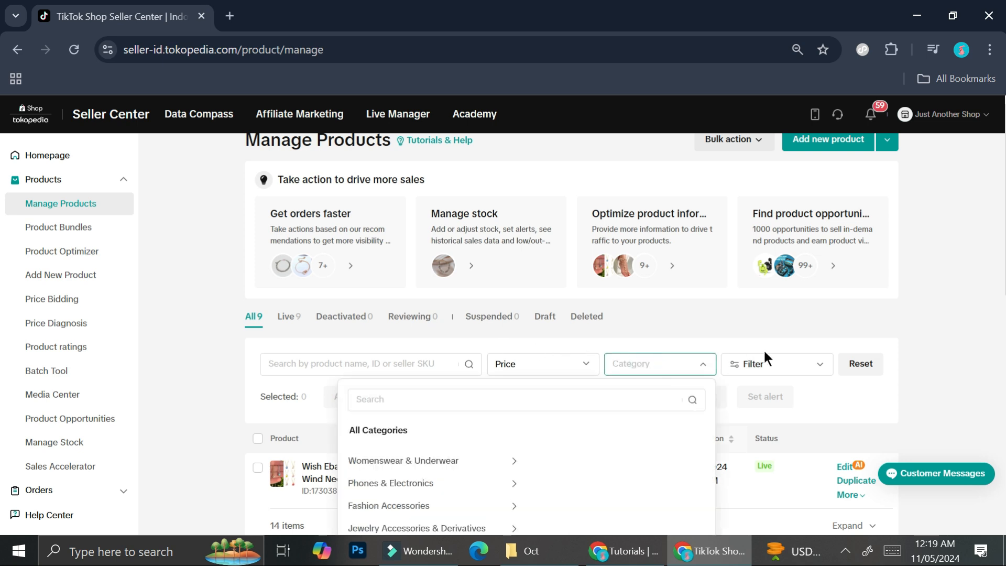
scroll(813, 394, "down", 1)
scroll(720, 413, "down", 4)
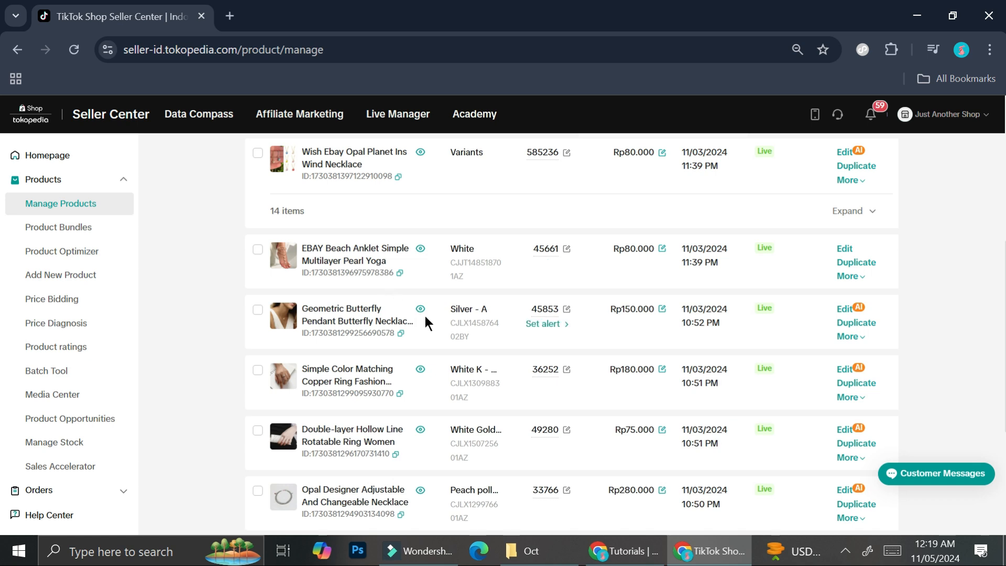
- Open the EBAY Beach Anklet Simple Multilayer Pearl Yoga product for editing, dismiss the announcement banners and review its basic information
left_click(844, 249)
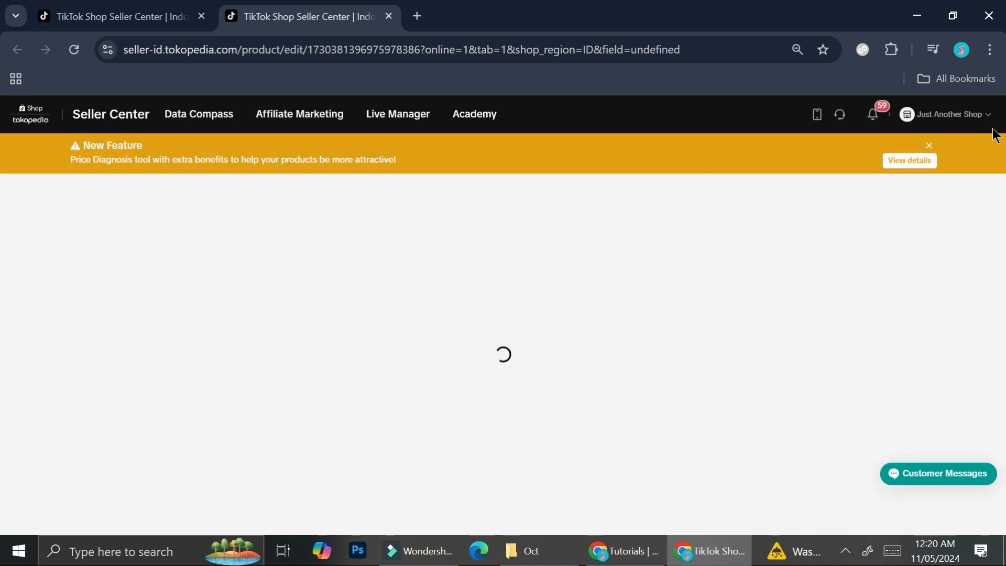
left_click(929, 145)
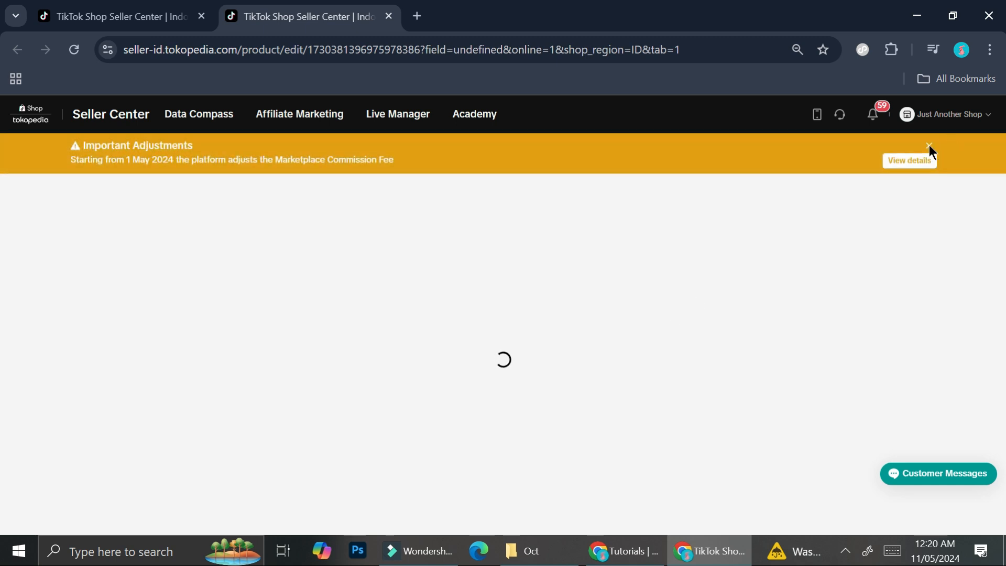
scroll(669, 307, "down", 5)
scroll(668, 307, "down", 3)
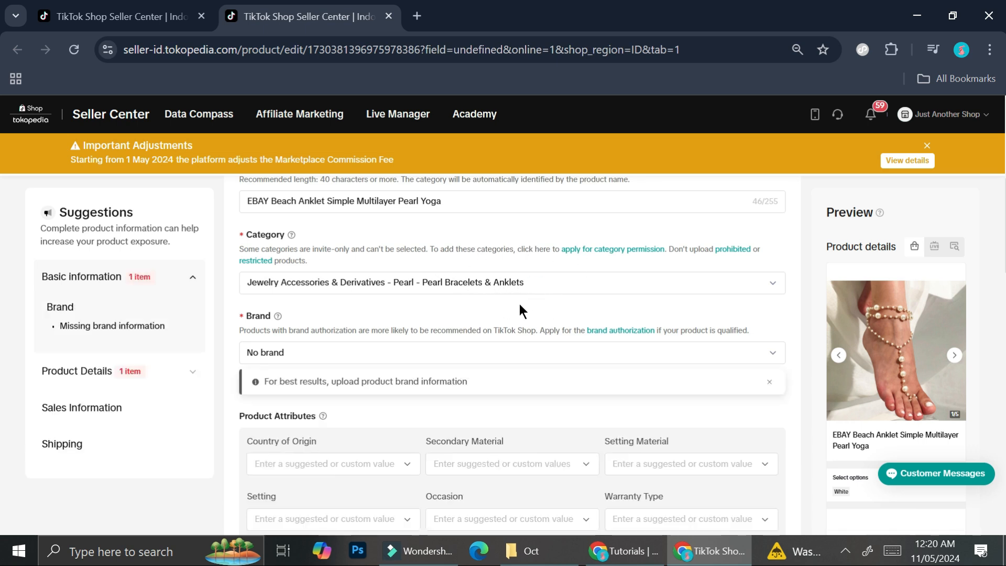
scroll(507, 264, "up", 3)
scroll(506, 265, "up", 4)
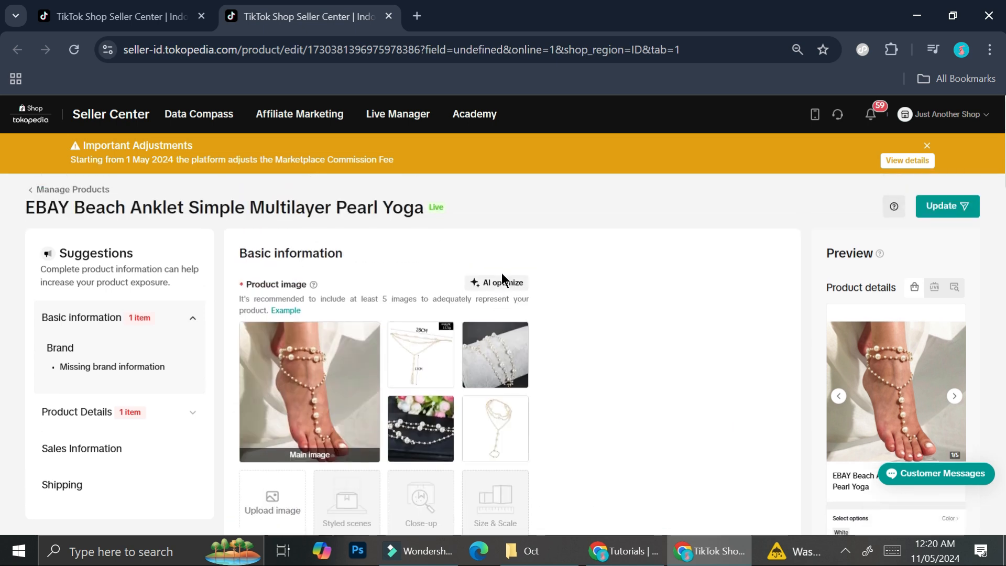
left_click(927, 147)
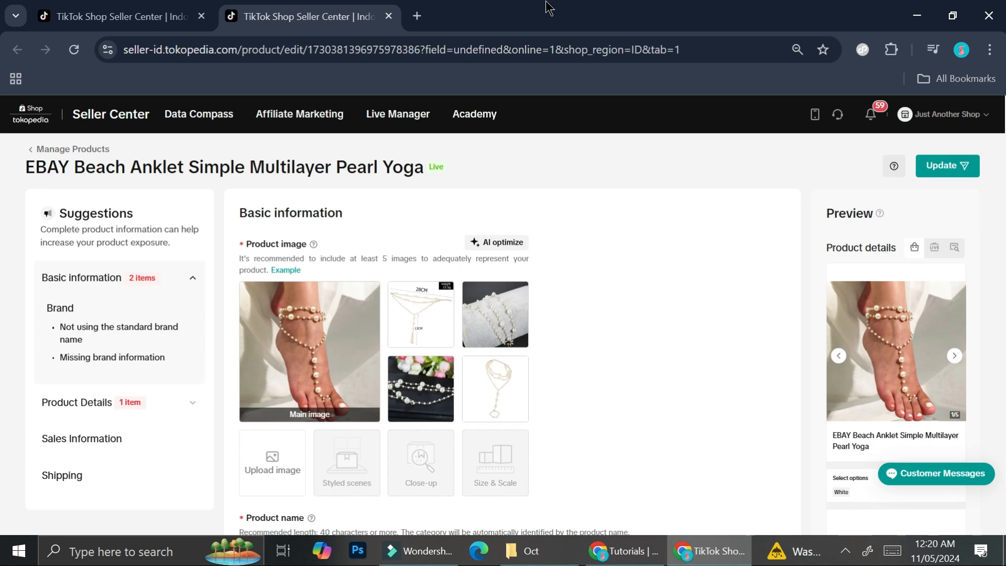
- Return to the product management page, start a new product listing and enter "Mini summer dress" as its product name
left_click(52, 12)
left_click(82, 275)
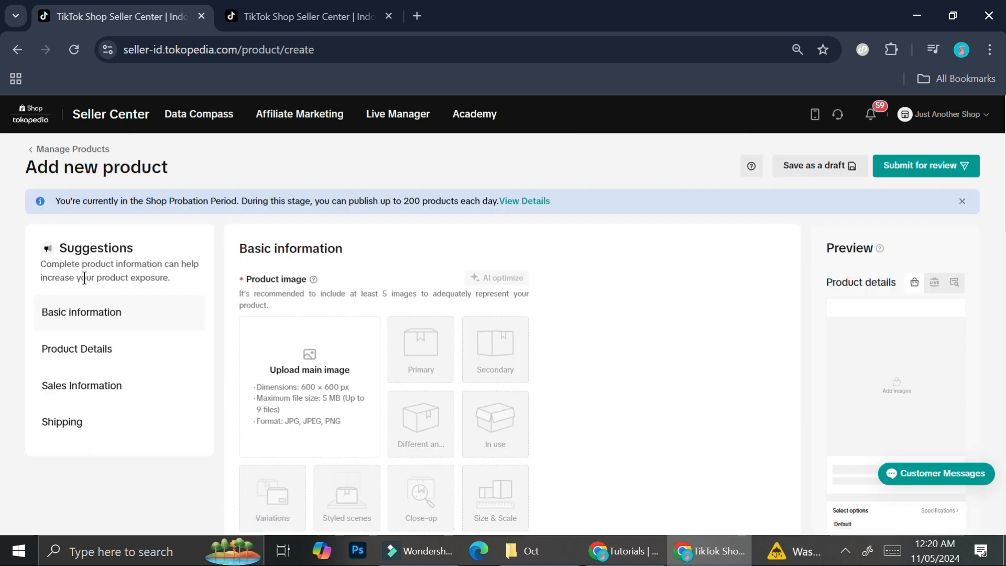
scroll(363, 314, "down", 6)
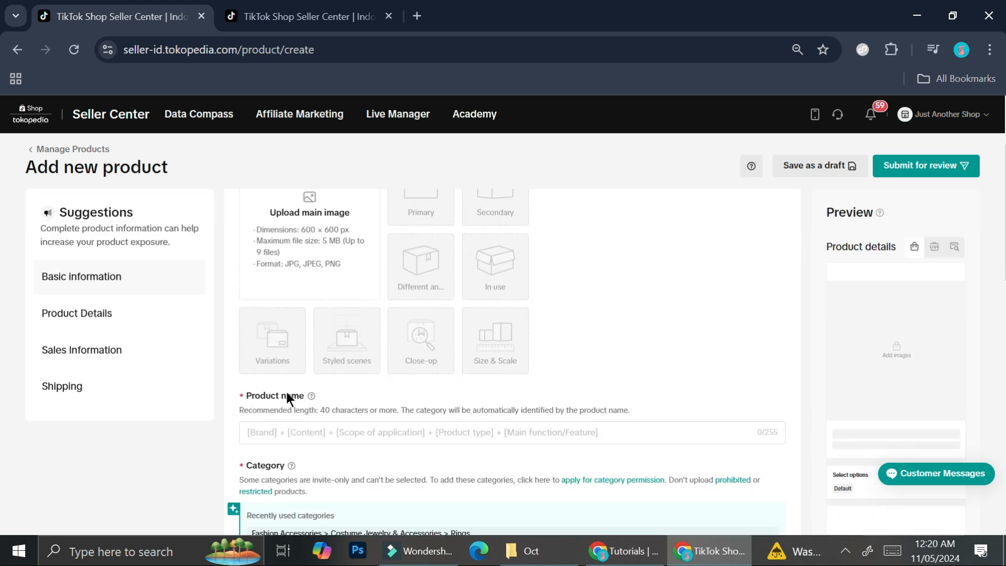
left_click(324, 274)
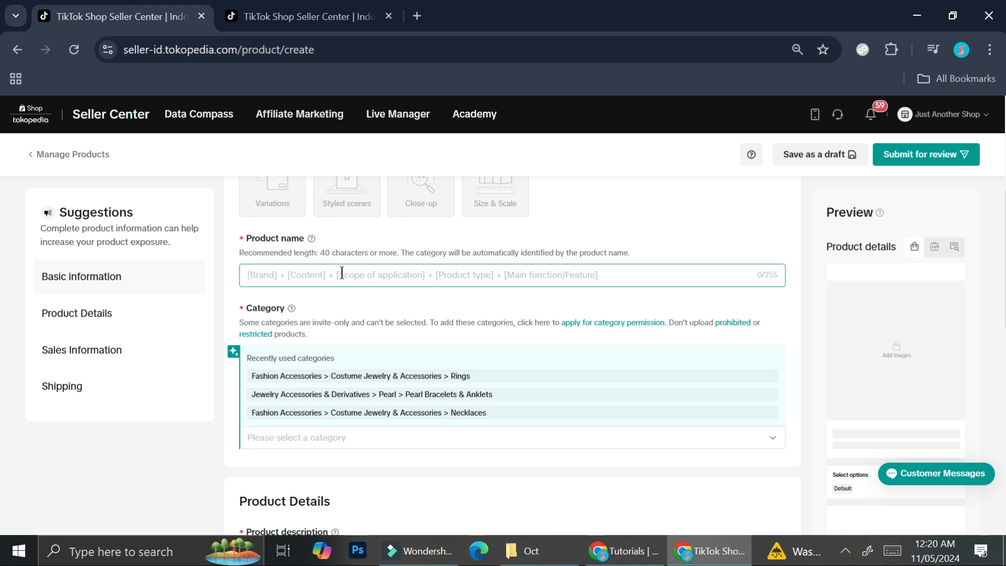
type("Mi")
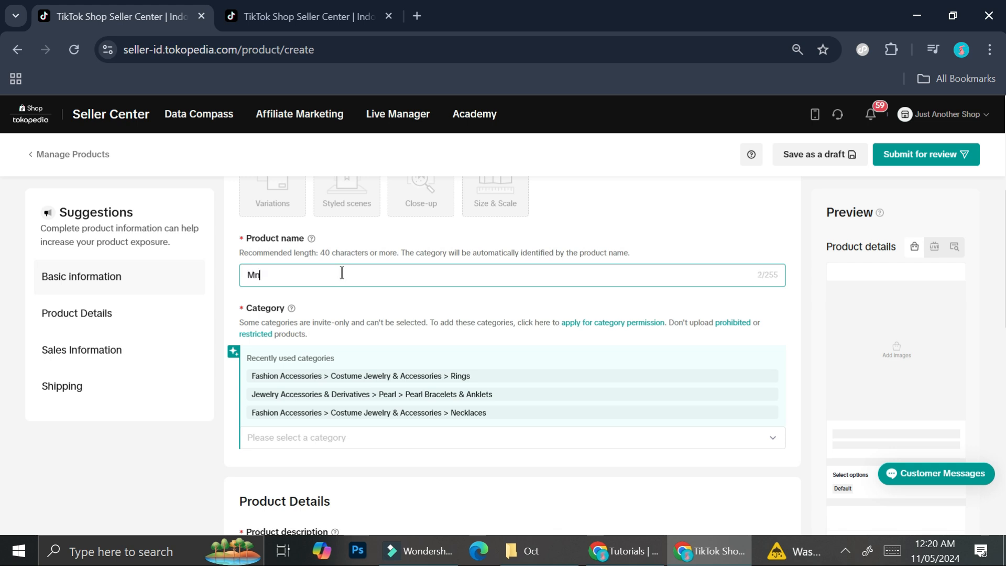
type("ni summer dress")
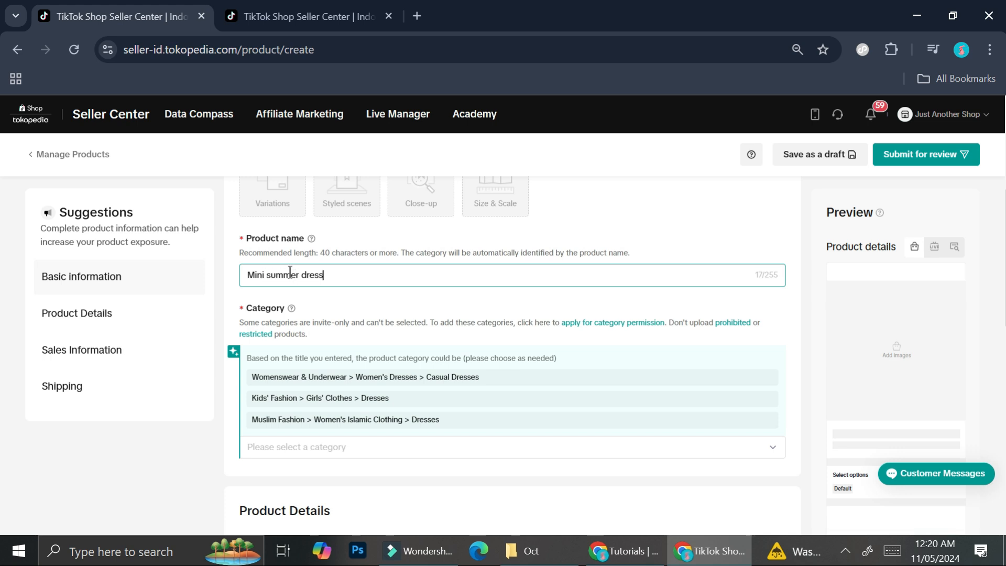
- Change the product name to "Maxi floral summer dress in white"
left_click(268, 275)
type("floral")
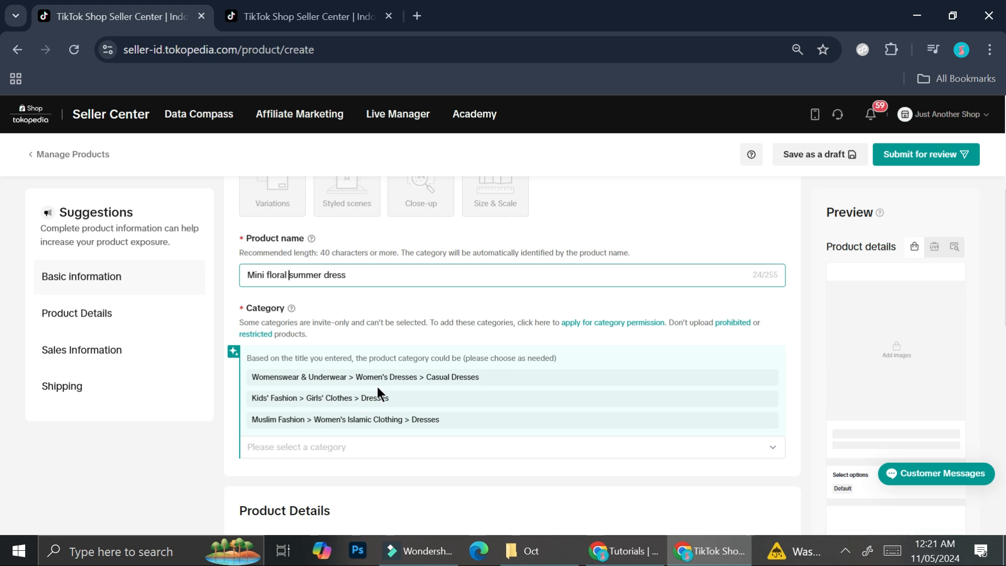
left_click(290, 279)
left_click_drag(265, 278, 254, 278)
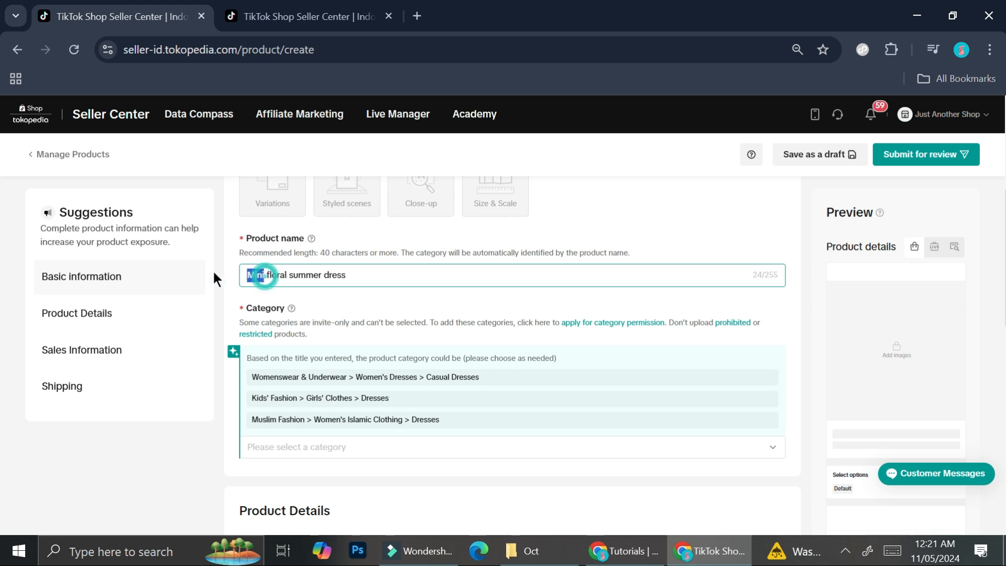
key("BackSpace")
type("axi")
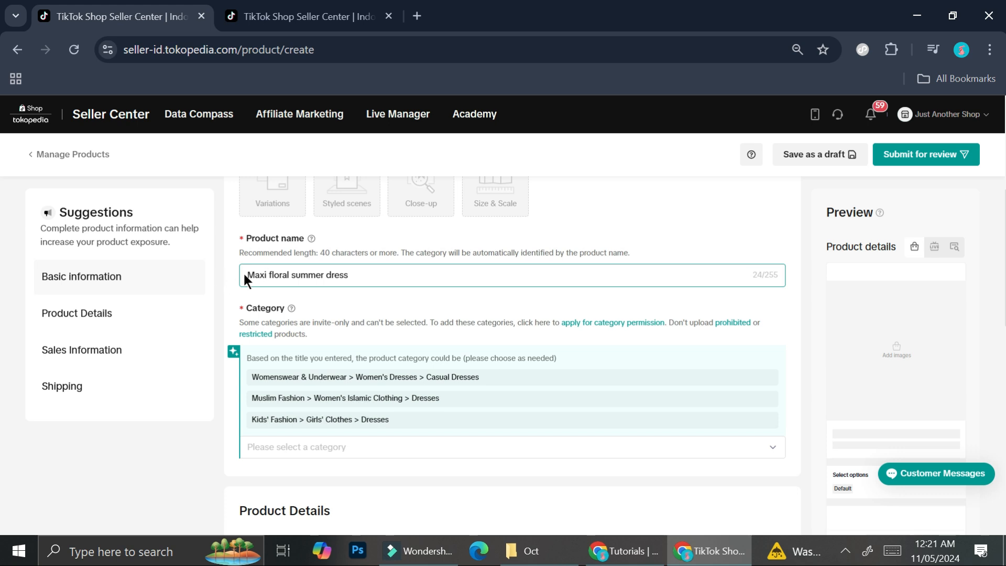
left_click(360, 266)
type("in white")
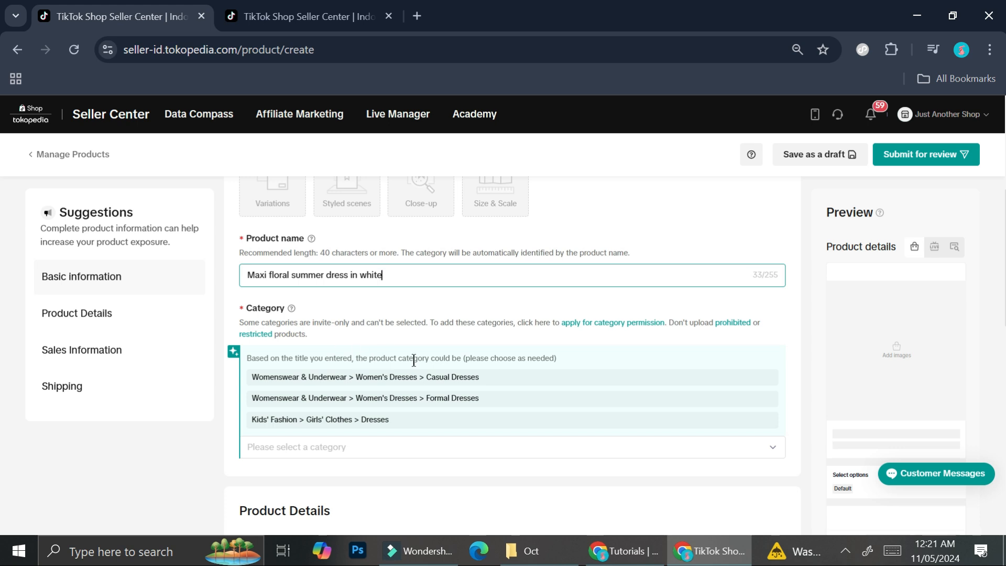
- Apply the suggested category Womenswear & Underwear > Women's Dresses > Casual Dresses and append "long sleeve" to the product name
left_click(470, 379)
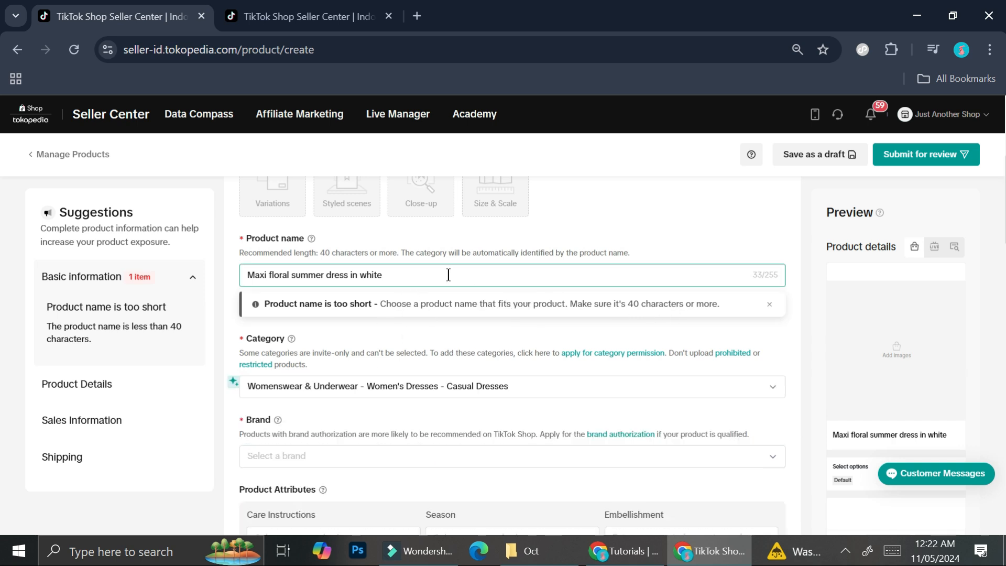
left_click(808, 320)
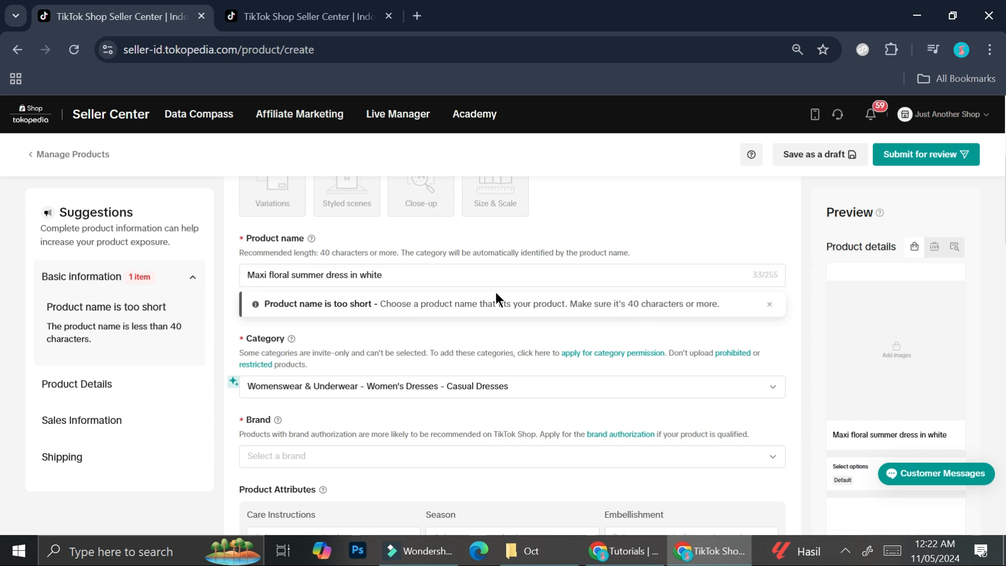
left_click(469, 274)
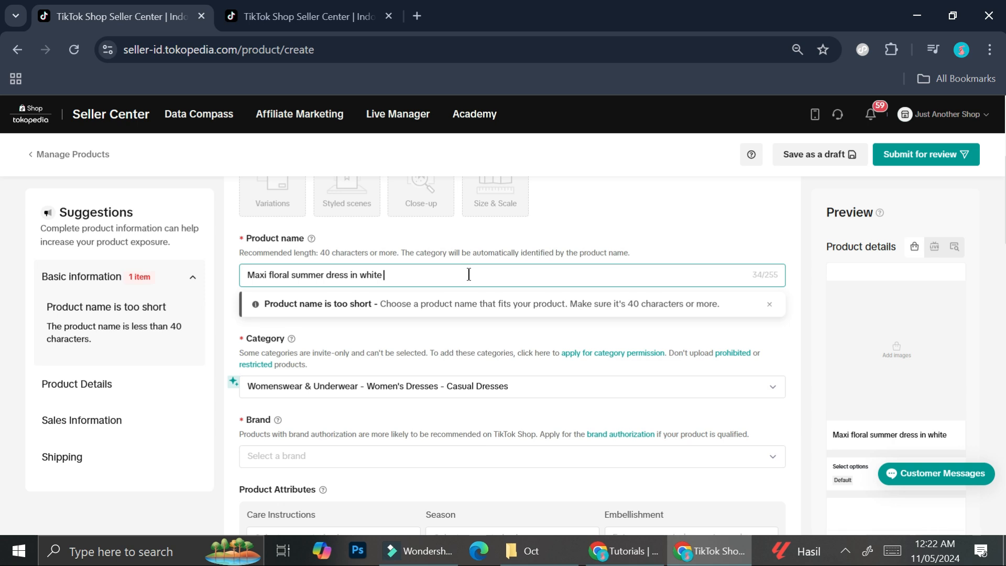
type("long sleeve")
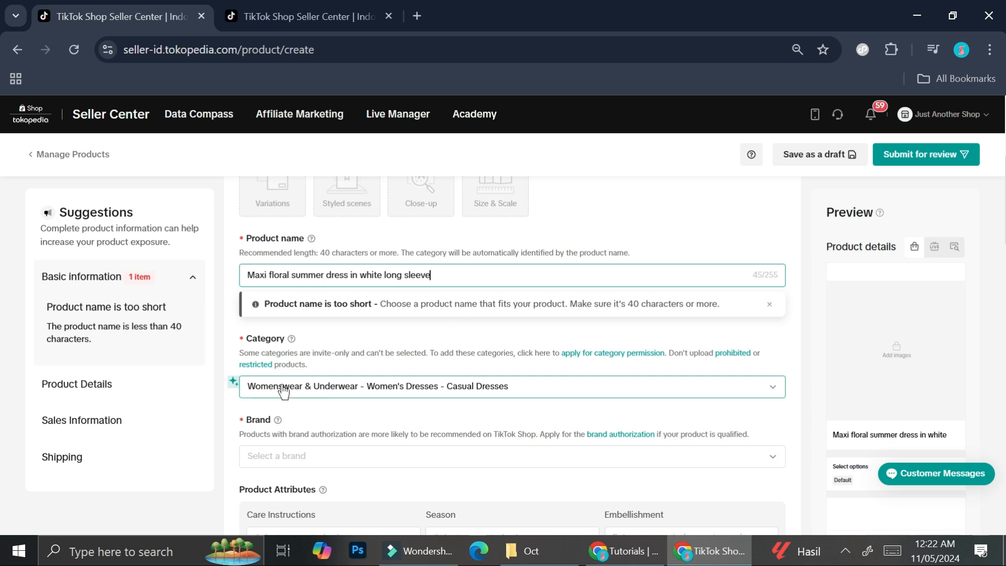
- Search the categories for "dress", change the product category to Womenswear & Underwear - Women's Dresses - Wedding Dresses, and dismiss the category suggestion
scroll(577, 422, "down", 10)
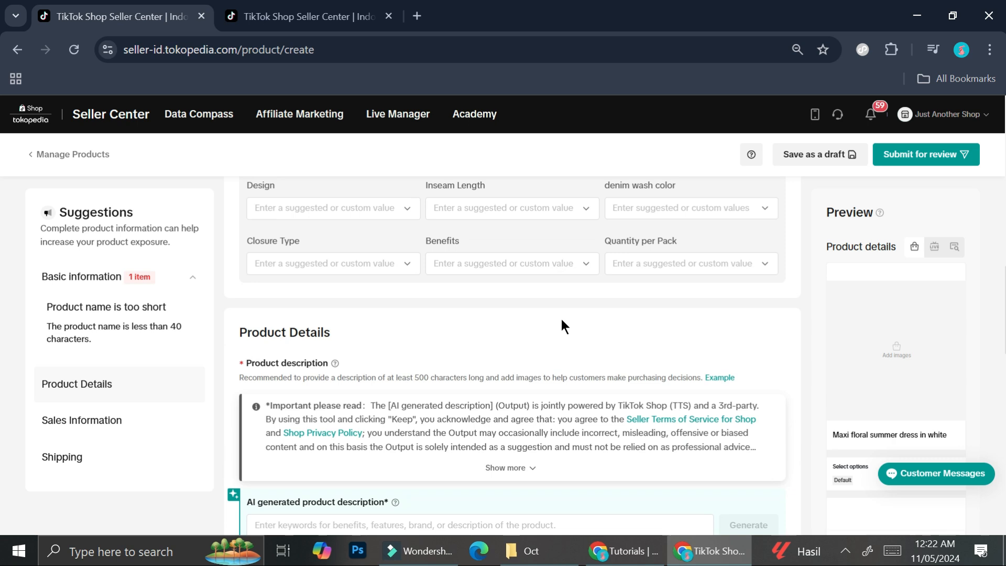
scroll(561, 320, "down", 6)
scroll(434, 298, "up", 10)
scroll(434, 297, "up", 5)
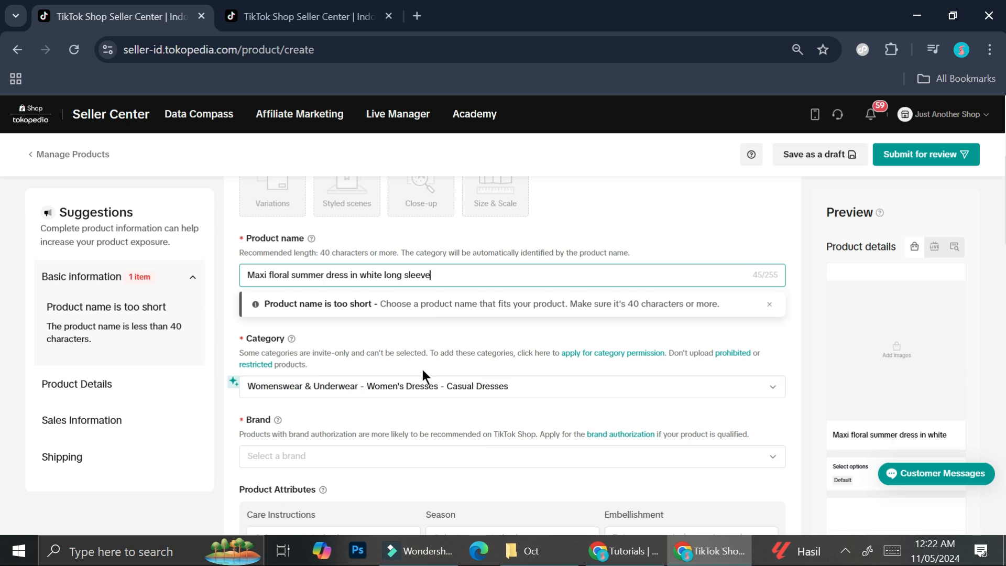
left_click(771, 390)
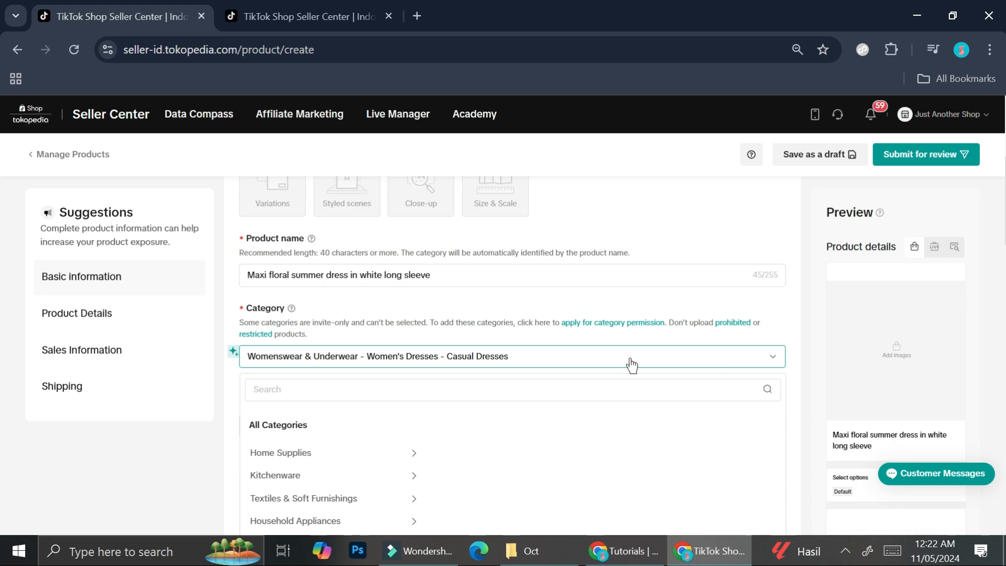
left_click(483, 382)
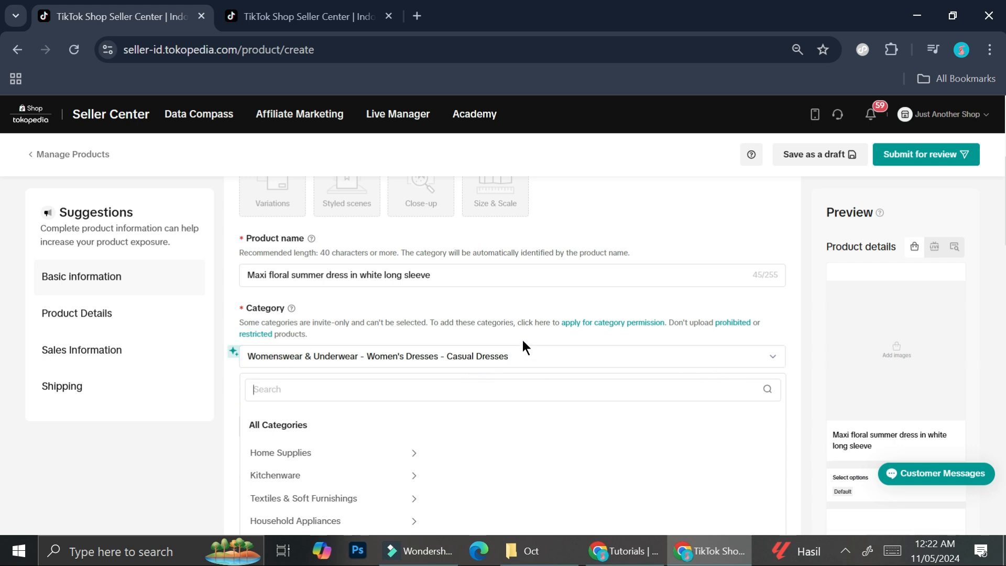
type("dress")
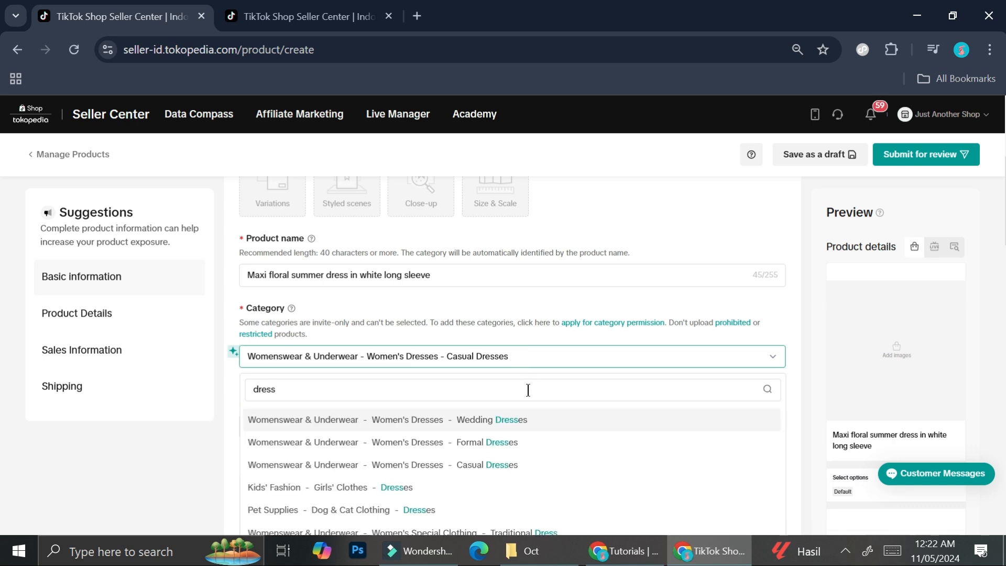
scroll(491, 417, "down", 3)
scroll(492, 417, "up", 5)
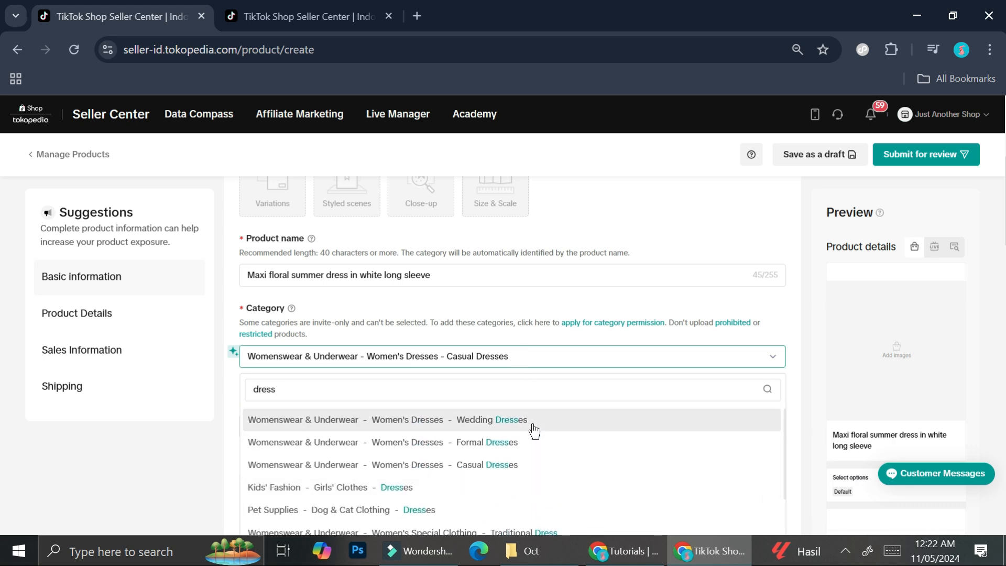
left_click(341, 426)
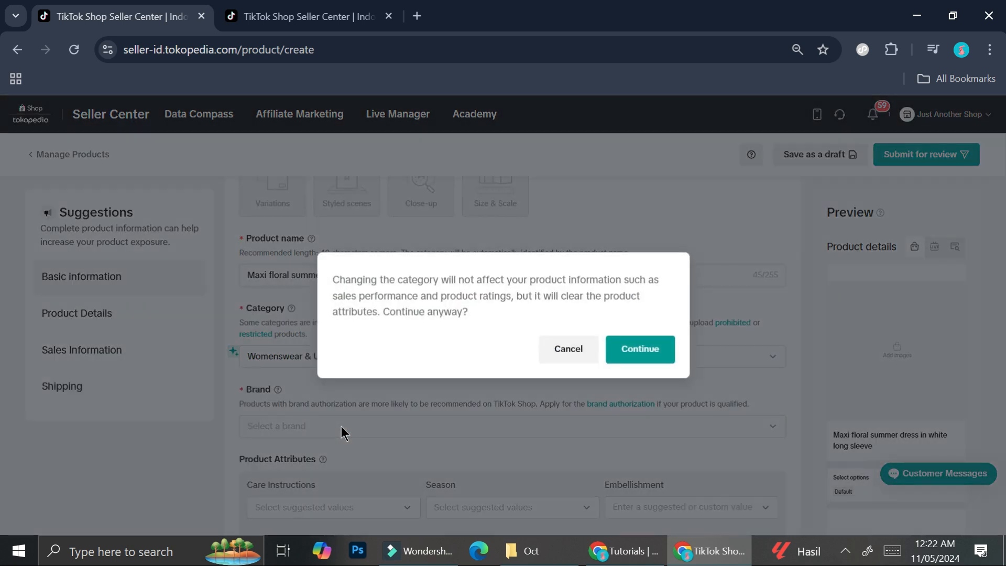
left_click(665, 350)
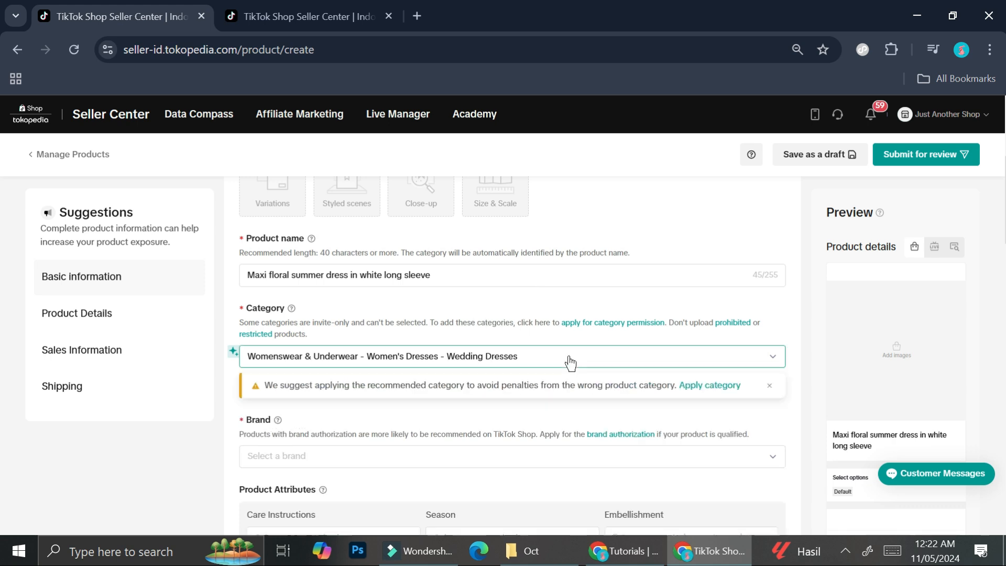
left_click(768, 386)
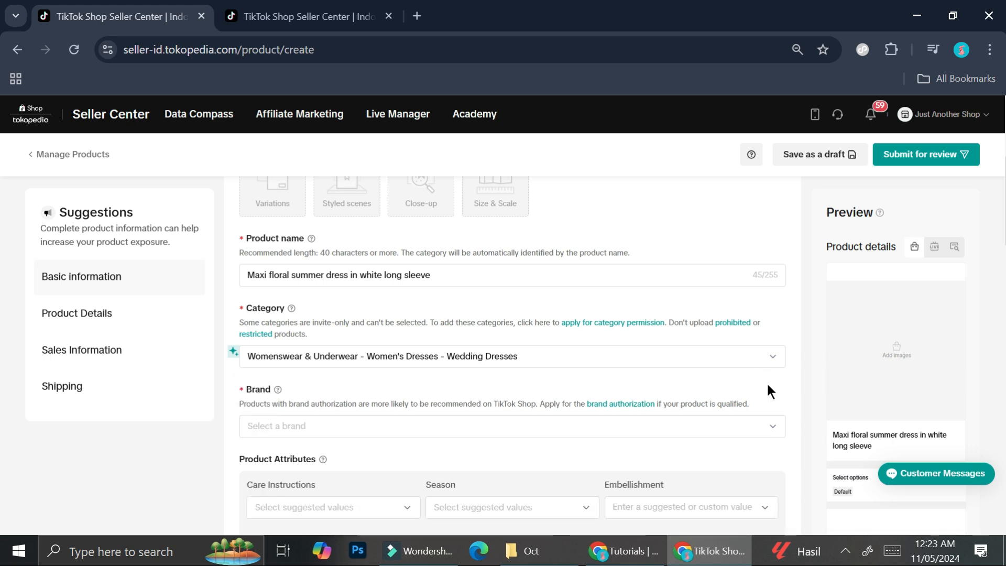